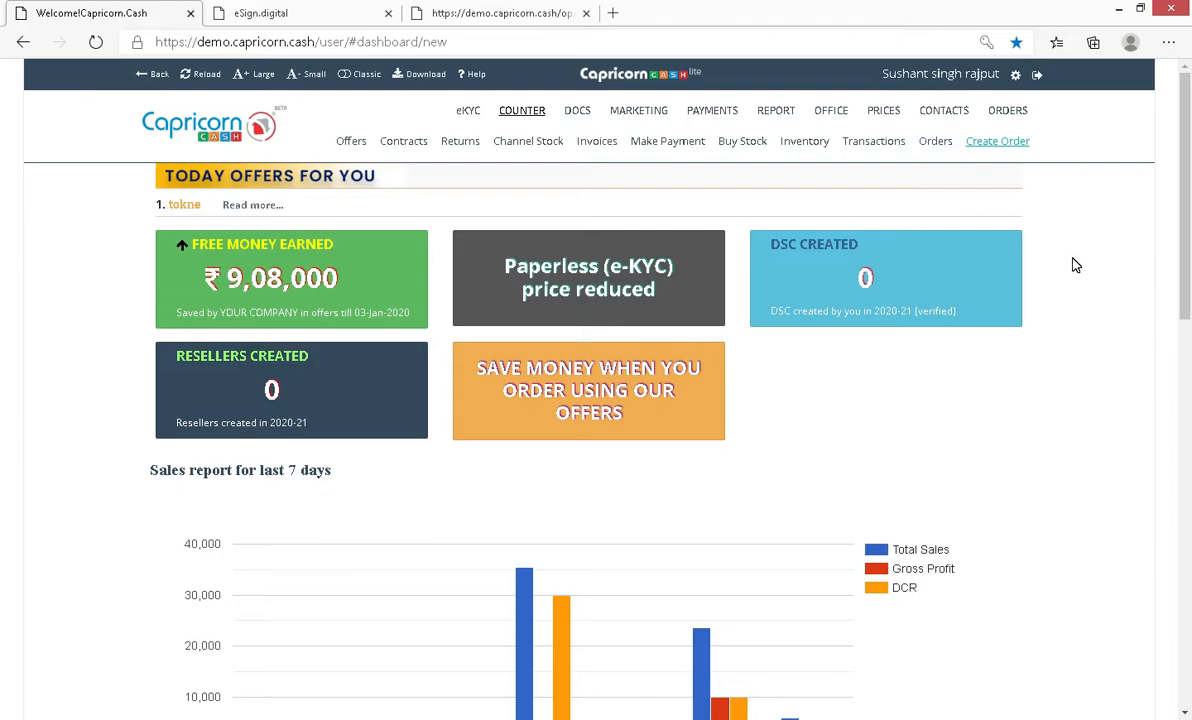
Step: Create an order for Government, Class - 2, Sign, 2 Year, and pick the GOV Paperless product
{"action": "left_click", "coordinate": [990, 143]}
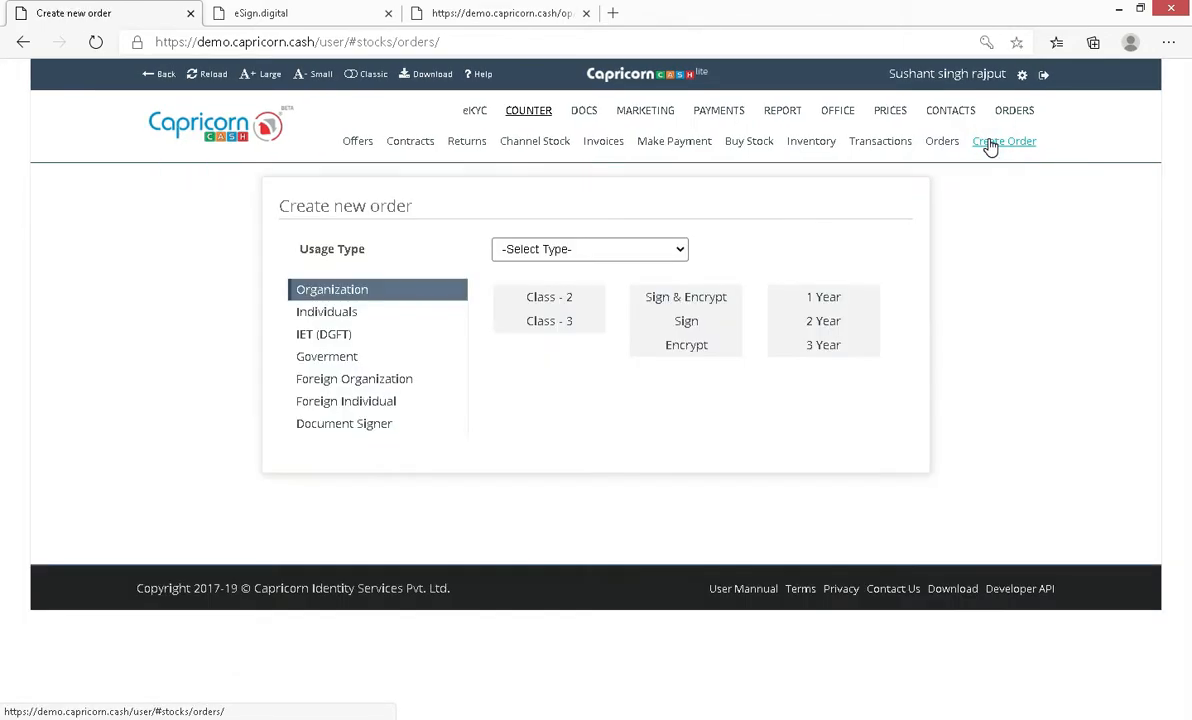
{"action": "left_click", "coordinate": [366, 356]}
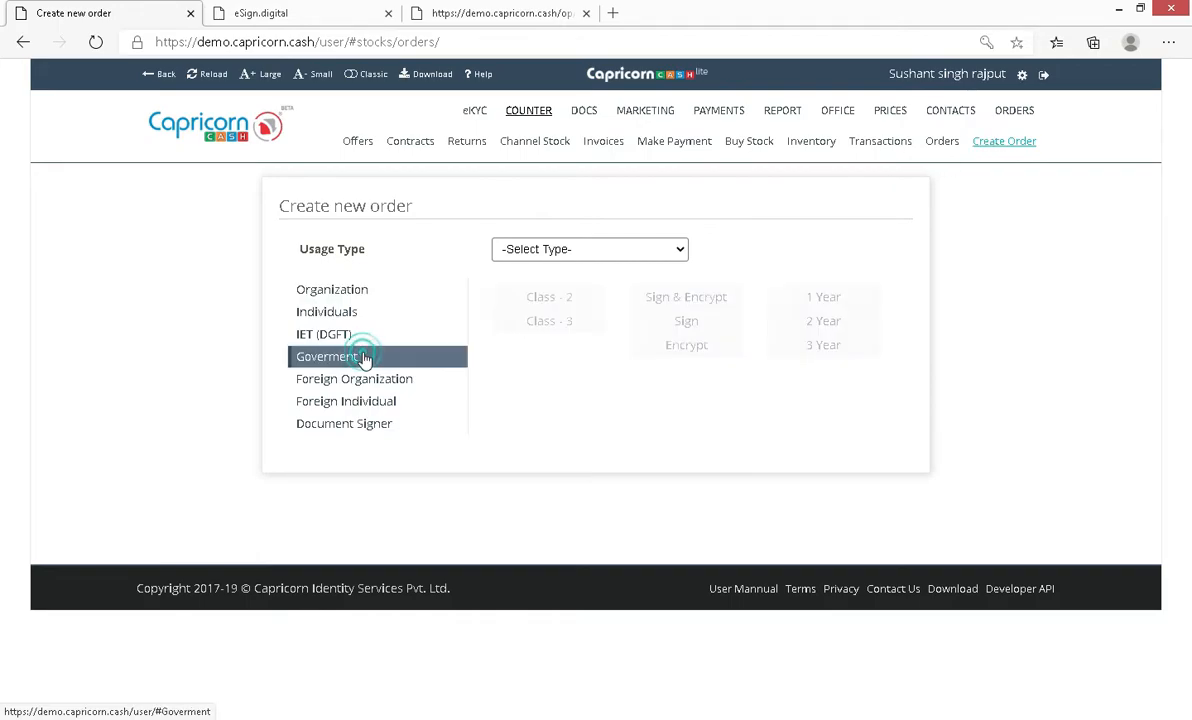
{"action": "left_click", "coordinate": [550, 297]}
{"action": "left_click", "coordinate": [684, 320]}
{"action": "left_click", "coordinate": [795, 328]}
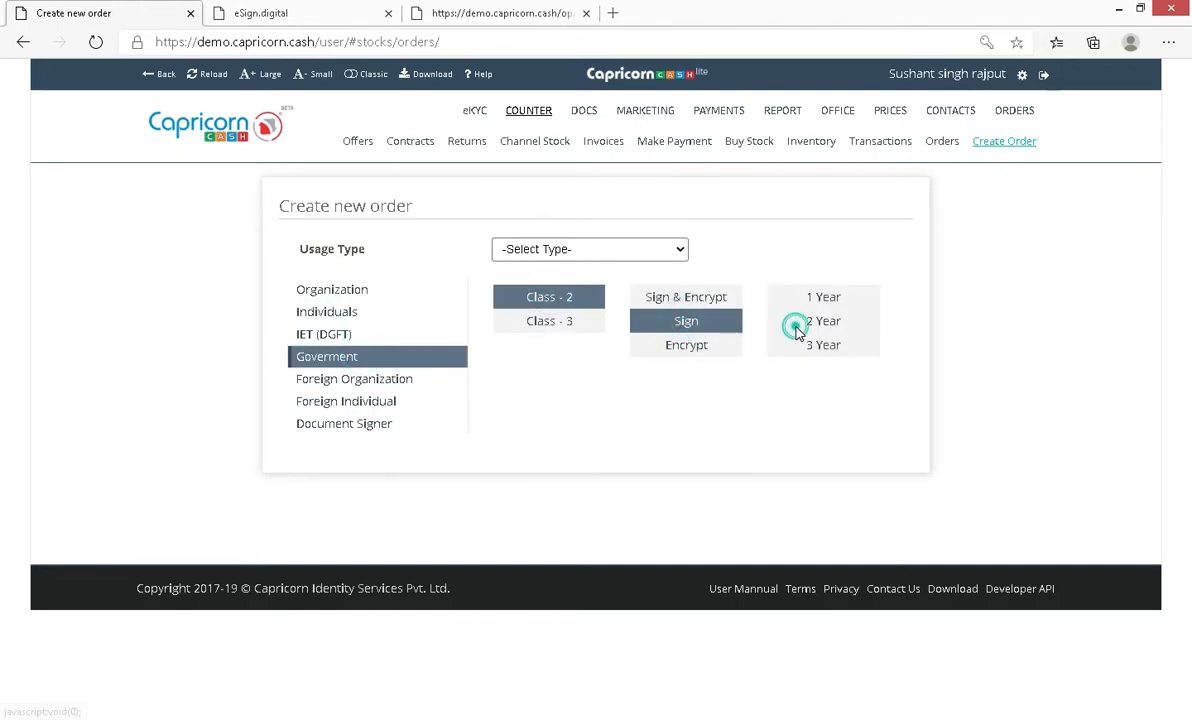
{"action": "left_click", "coordinate": [584, 477]}
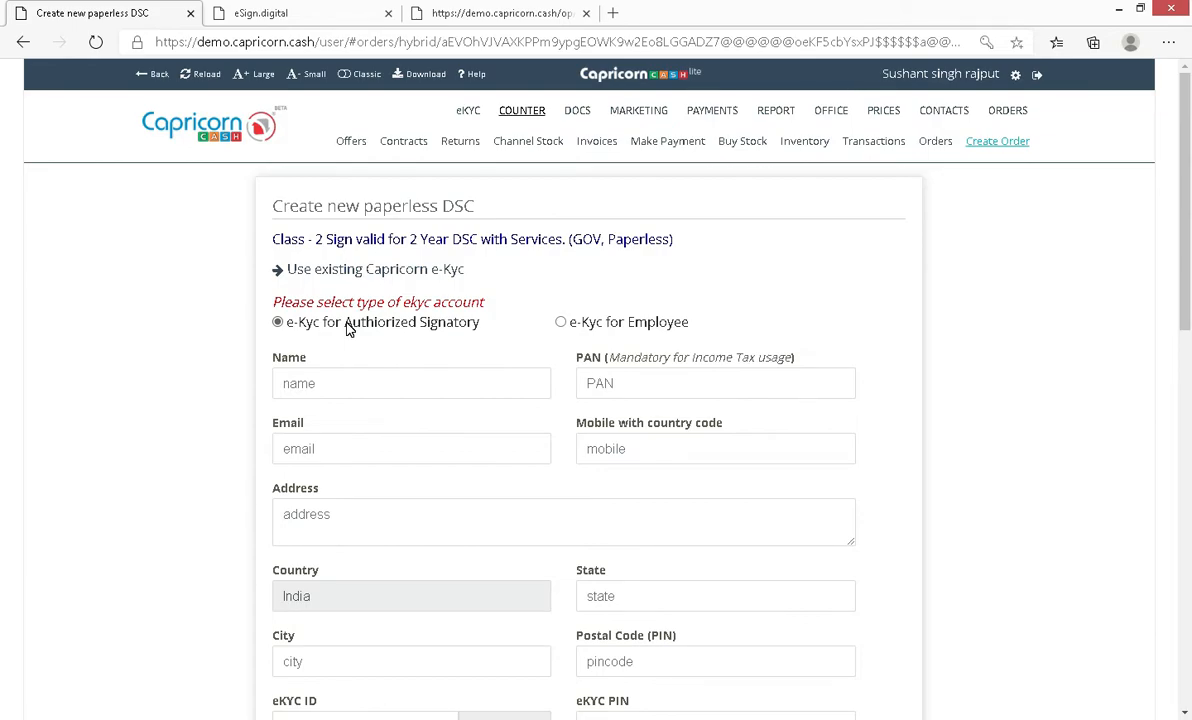
{"action": "double_click", "coordinate": [383, 340]}
{"action": "left_click_drag", "start_coordinate": [344, 324], "coordinate": [500, 325]}
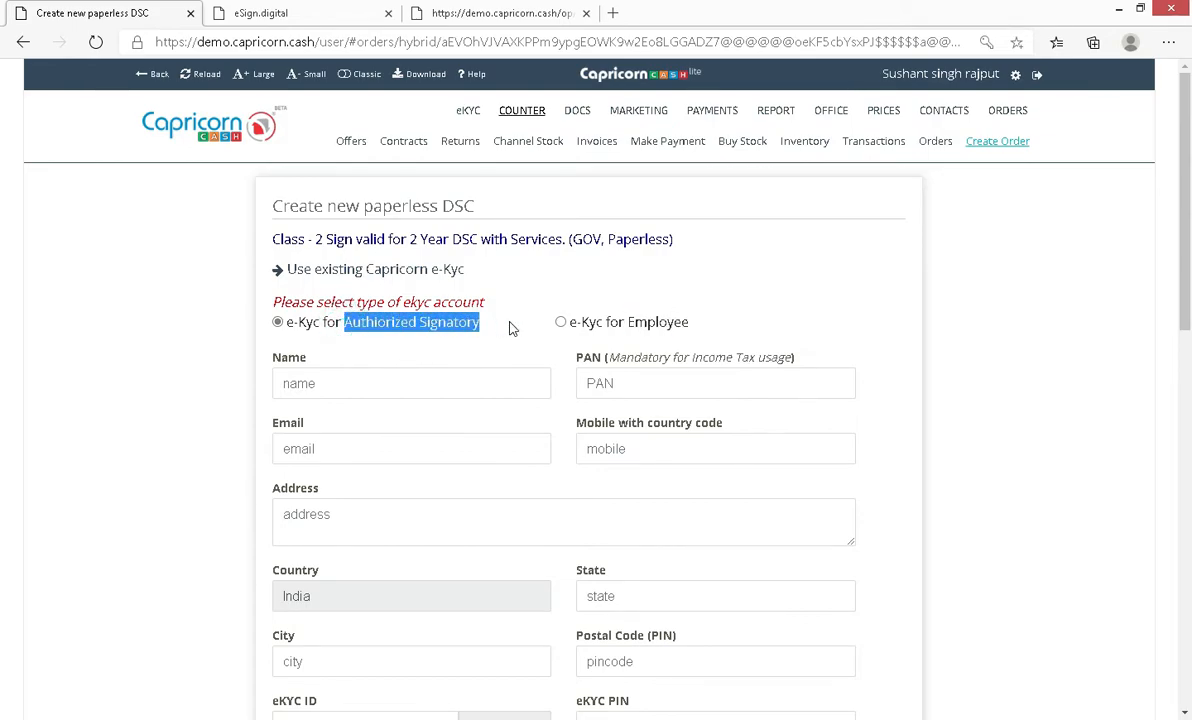
{"action": "left_click_drag", "start_coordinate": [628, 322], "coordinate": [686, 330]}
{"action": "left_click", "coordinate": [498, 348]}
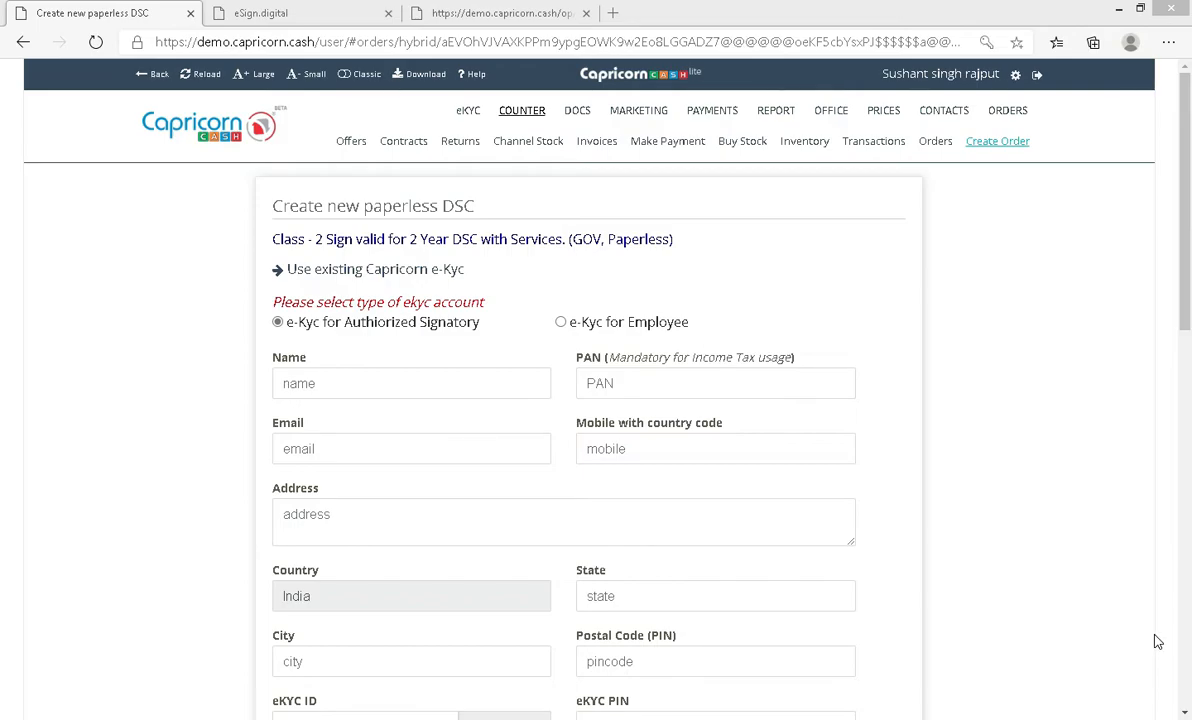
Step: Scroll down the applicant details form and back up while filling it in
{"action": "scroll", "coordinate": [1158, 641], "scroll_direction": "down", "scroll_amount": 5}
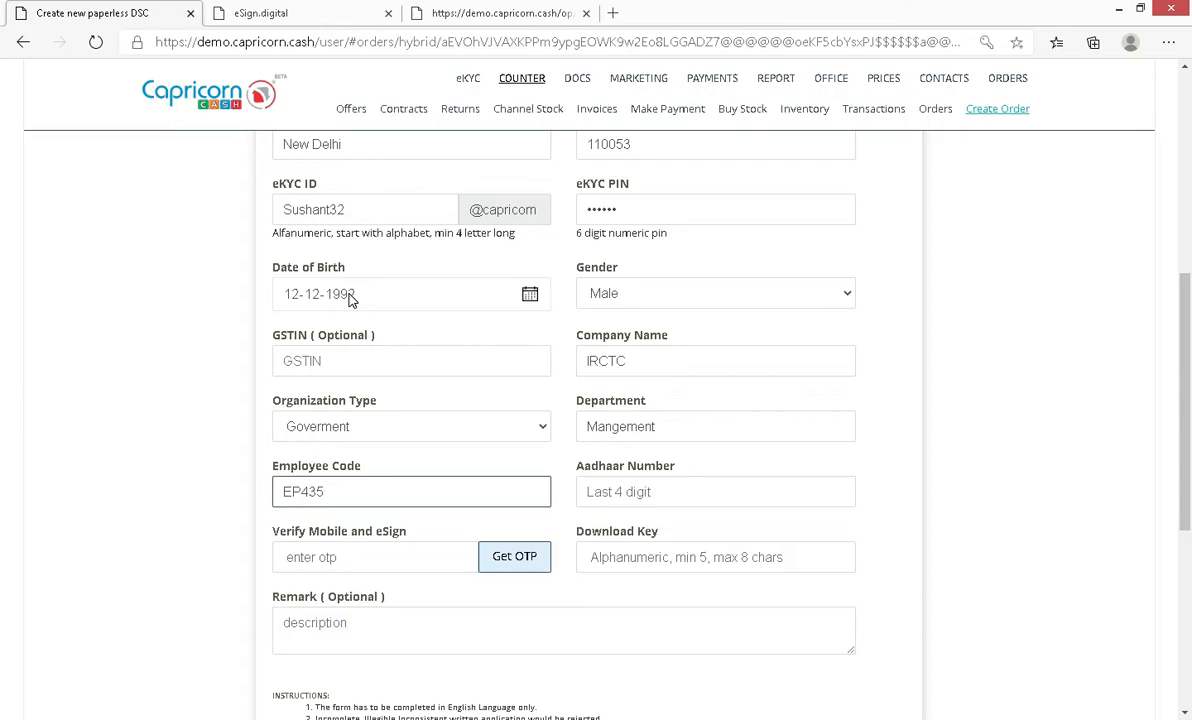
{"action": "scroll", "coordinate": [519, 316], "scroll_direction": "down", "scroll_amount": 3}
{"action": "scroll", "coordinate": [519, 316], "scroll_direction": "up", "scroll_amount": 2}
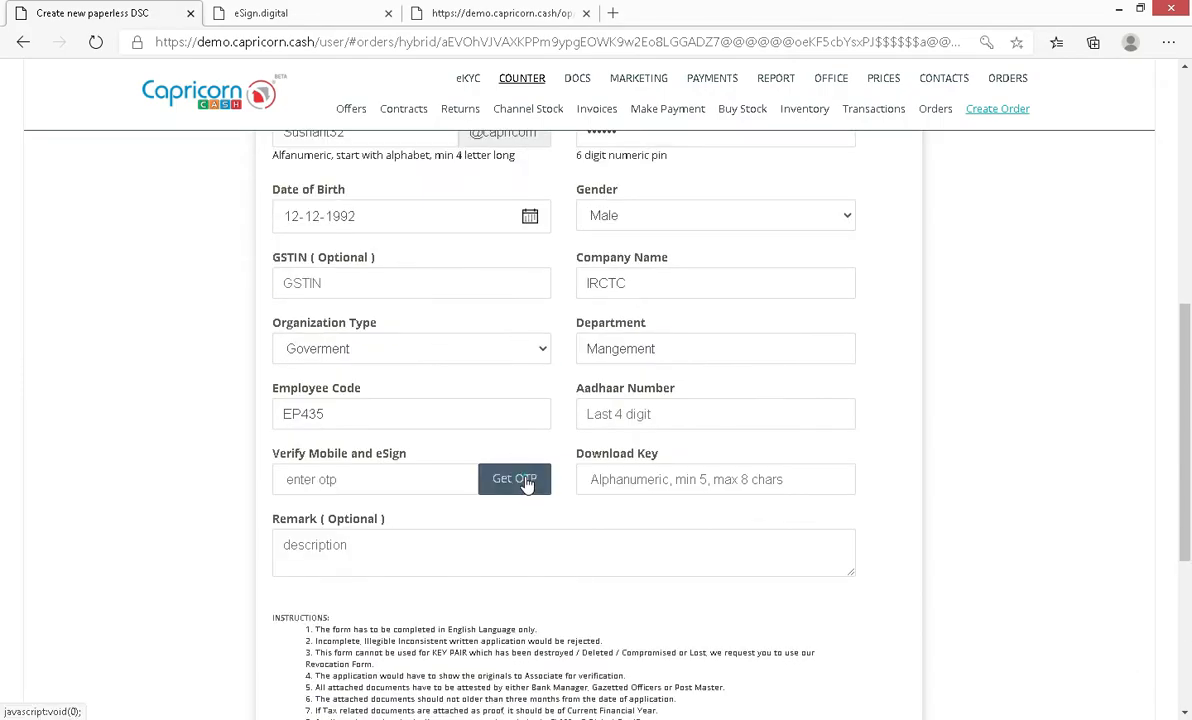
Step: Verify the applicant's mobile with the received OTP and set a download key
{"action": "left_click", "coordinate": [525, 481]}
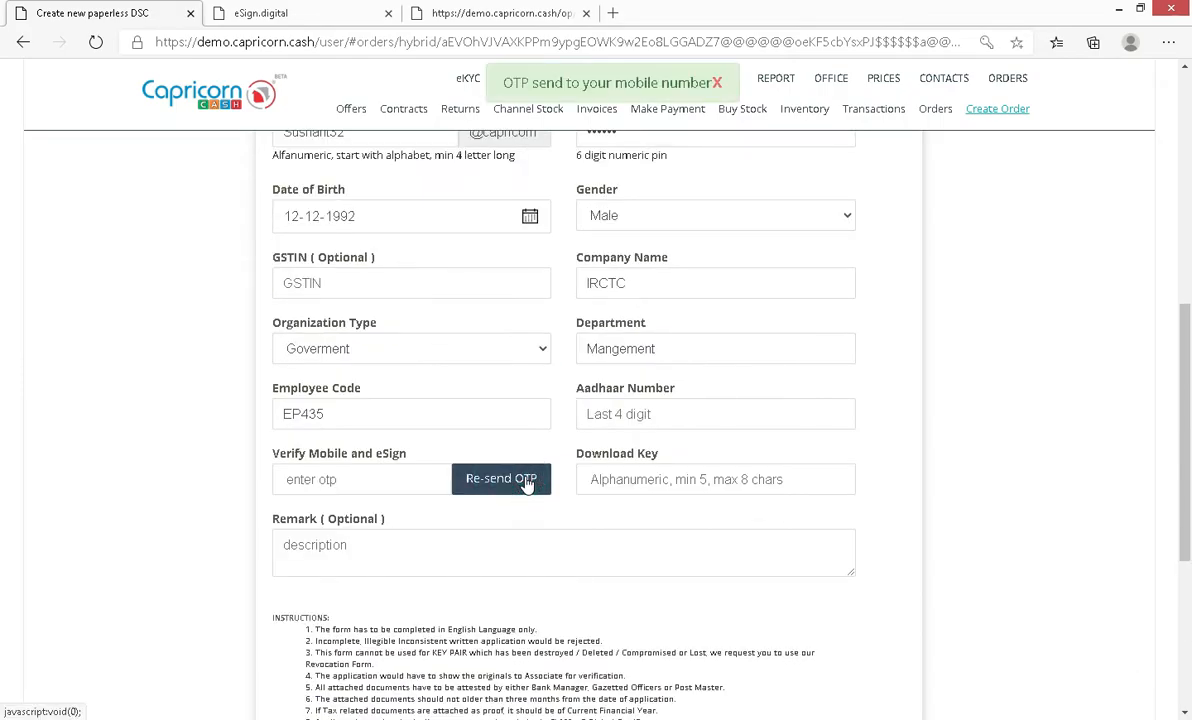
{"action": "left_click", "coordinate": [310, 483]}
{"action": "type", "text": "123456"}
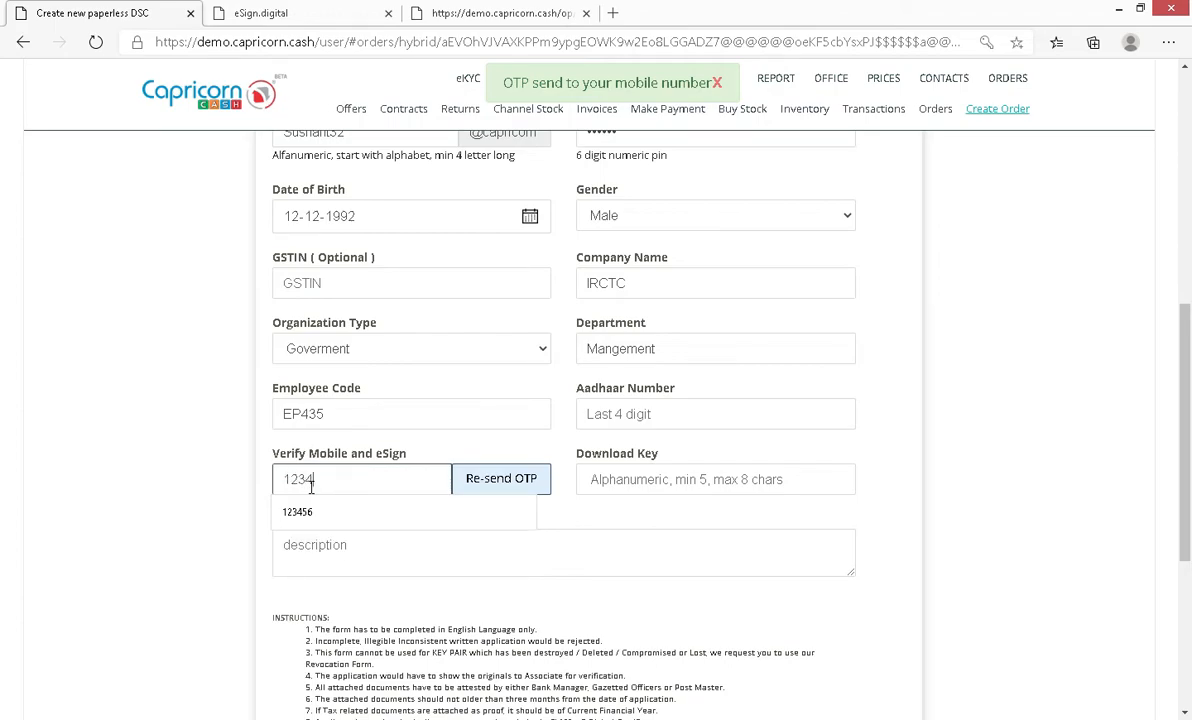
{"action": "left_click", "coordinate": [634, 481]}
{"action": "type", "text": "asdf4"}
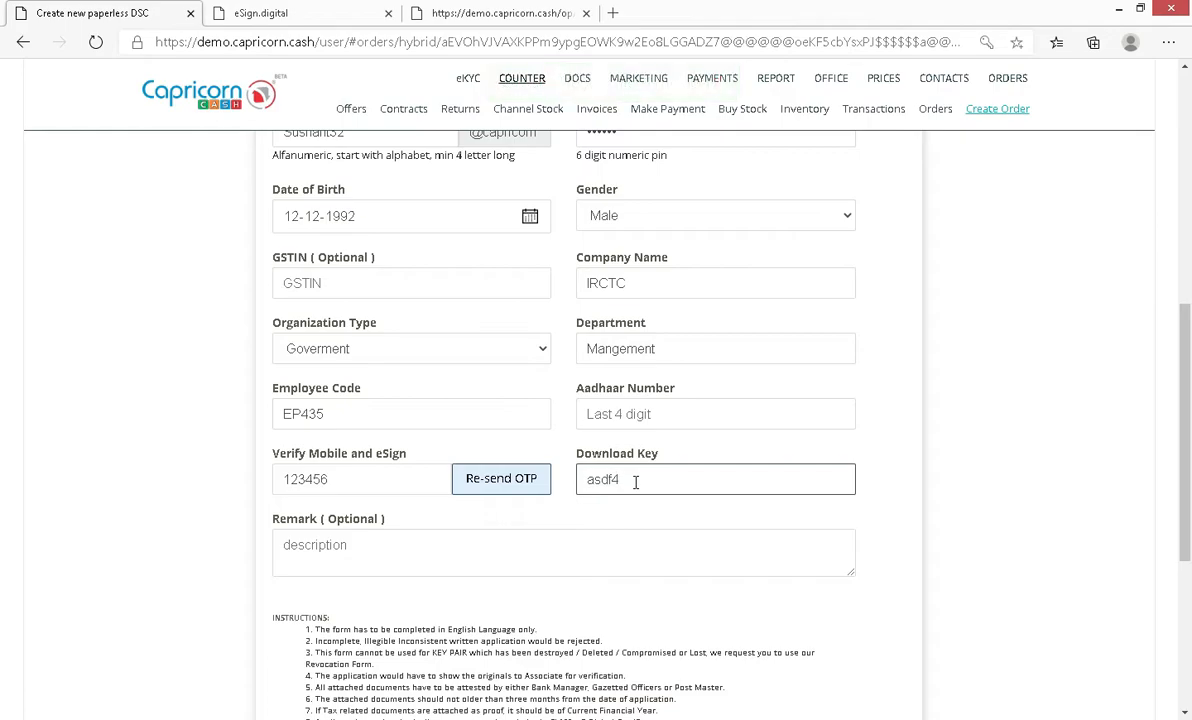
Step: Accept the terms and submit the order with Stock Sale
{"action": "scroll", "coordinate": [634, 481], "scroll_direction": "down", "scroll_amount": 4}
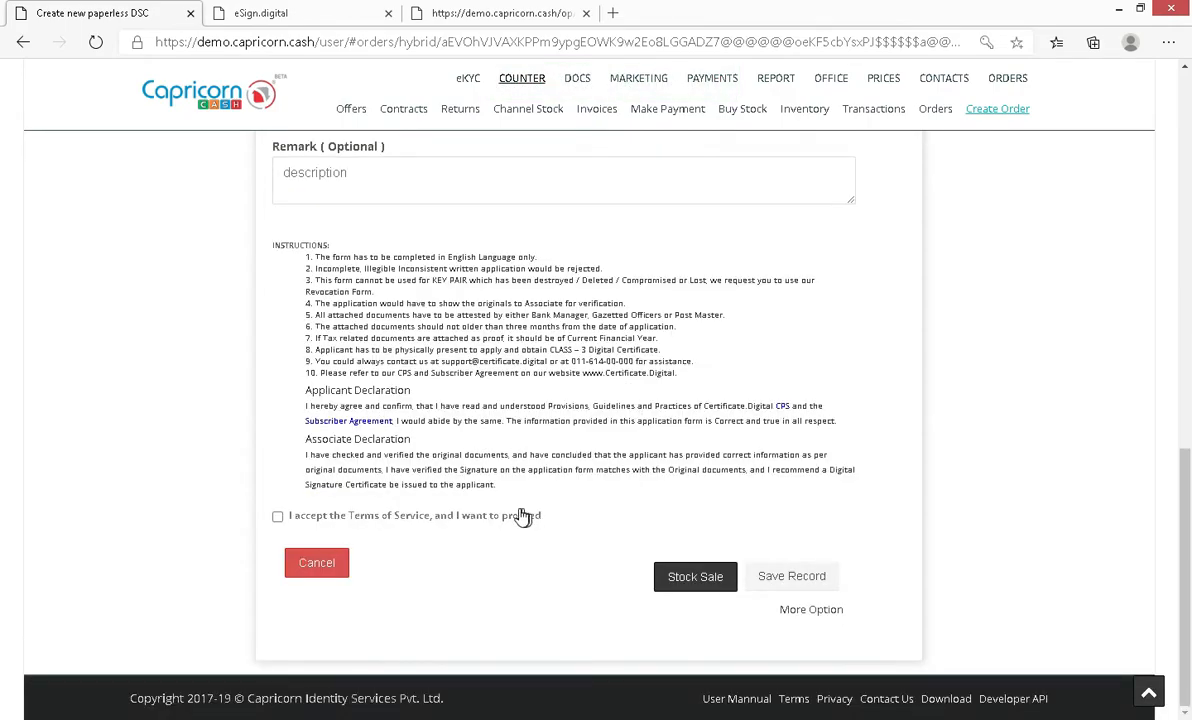
{"action": "left_click", "coordinate": [308, 517]}
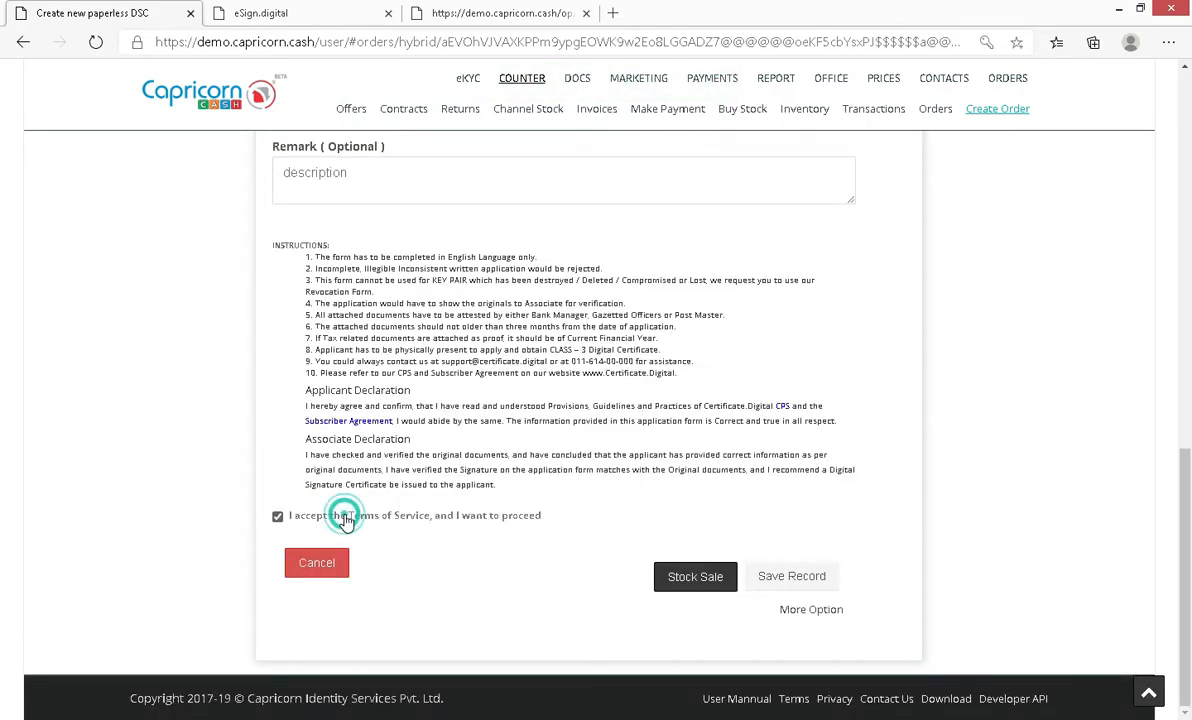
{"action": "left_click", "coordinate": [689, 580]}
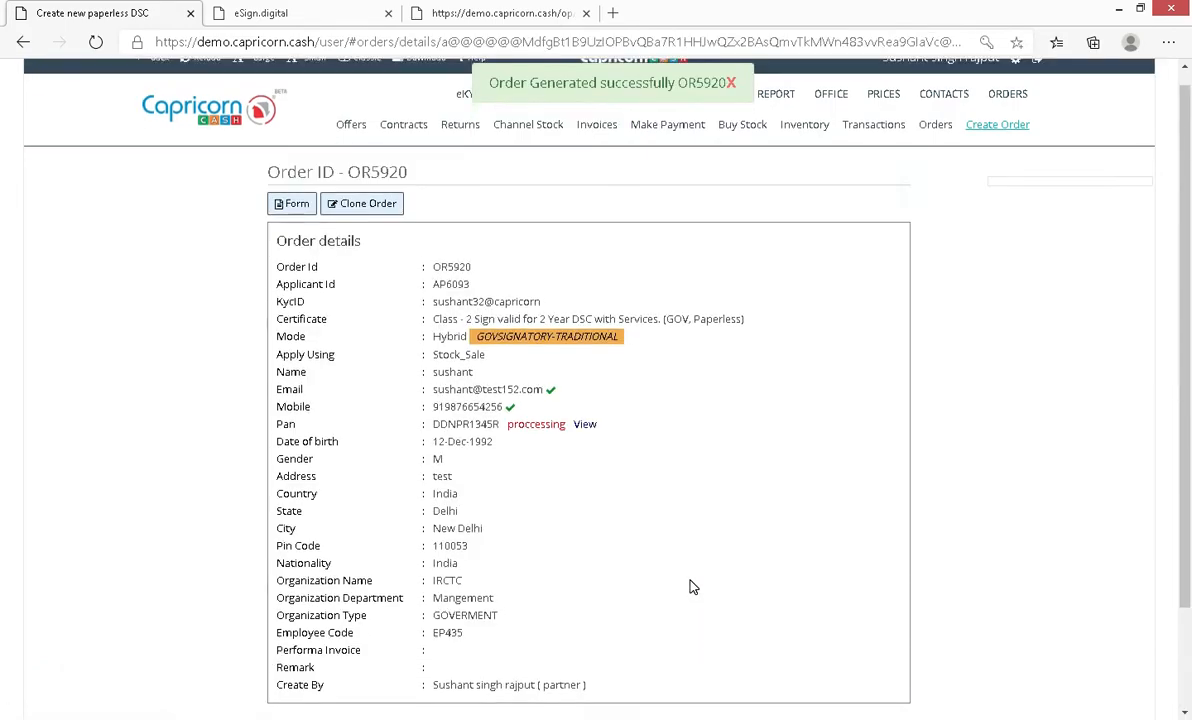
Step: Upload demo.jpg through Upload applicant photo in the Document Track section
{"action": "scroll", "coordinate": [706, 577], "scroll_direction": "down", "scroll_amount": 10}
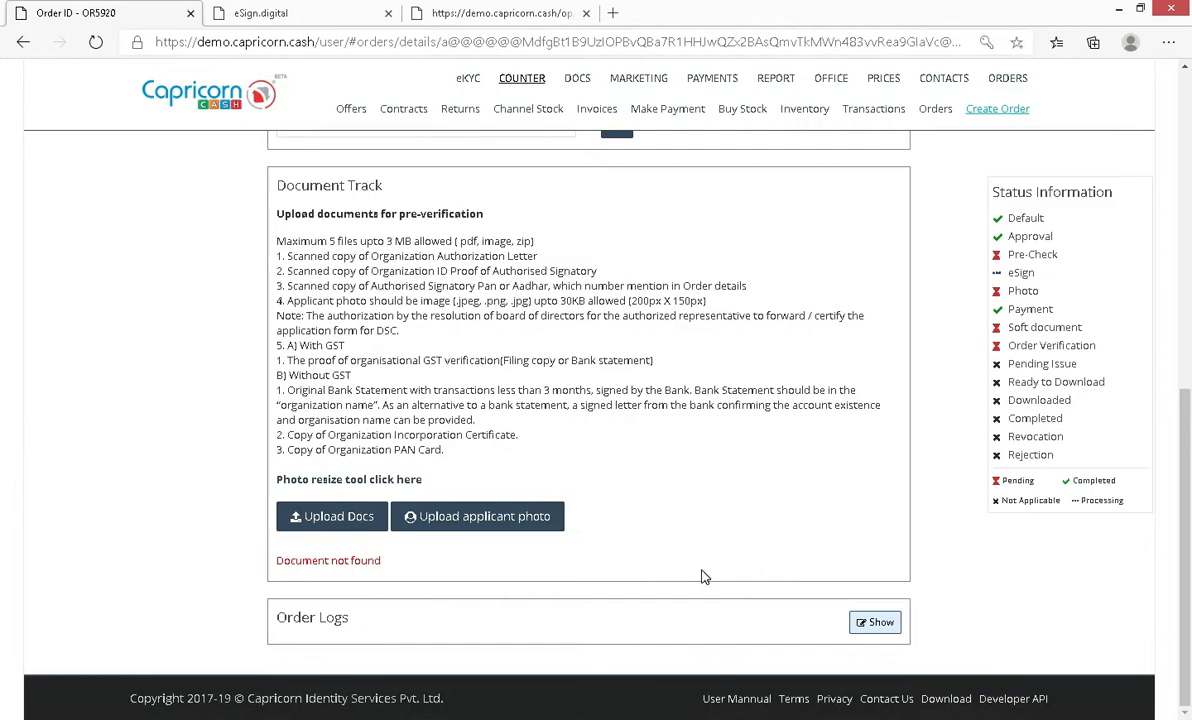
{"action": "left_click", "coordinate": [424, 516]}
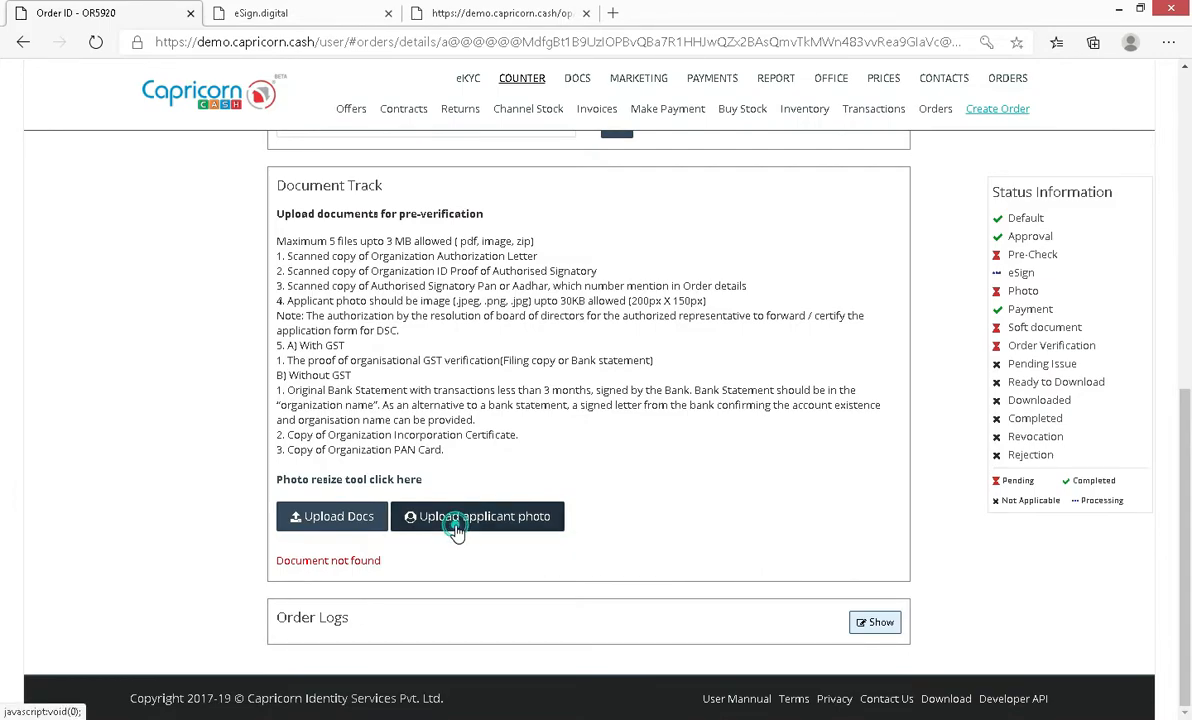
{"action": "left_click", "coordinate": [343, 135]}
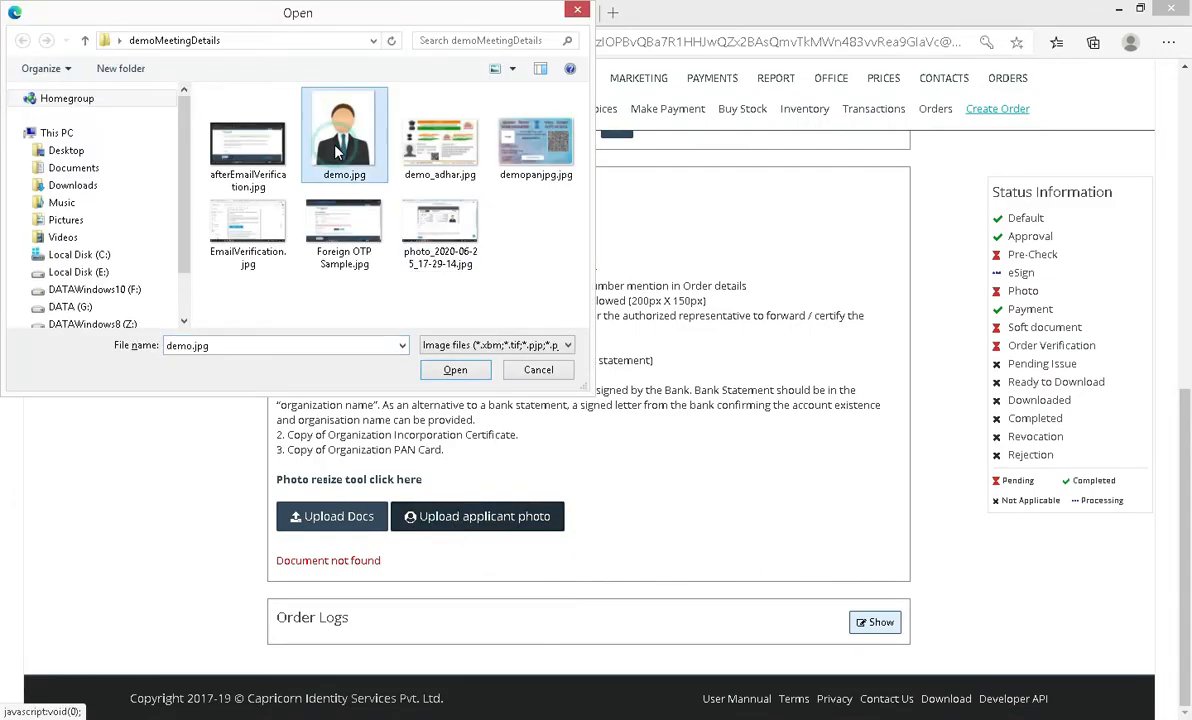
{"action": "left_click", "coordinate": [455, 370]}
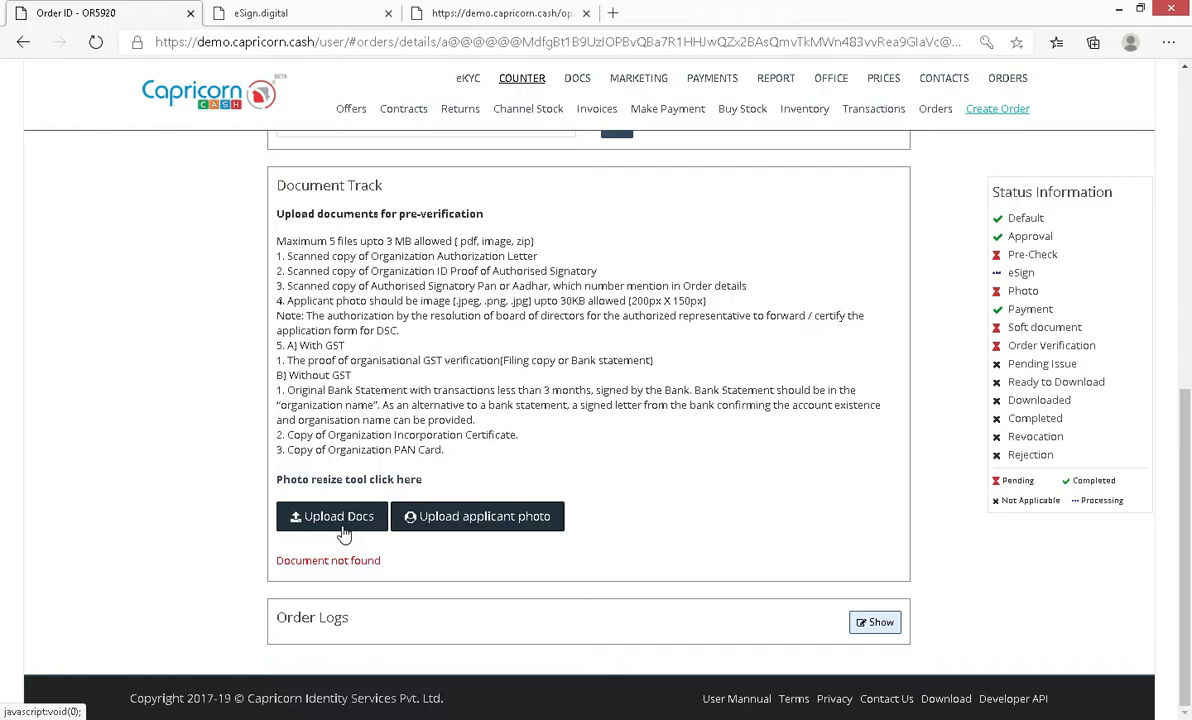
{"action": "scroll", "coordinate": [340, 533], "scroll_direction": "up", "scroll_amount": 10}
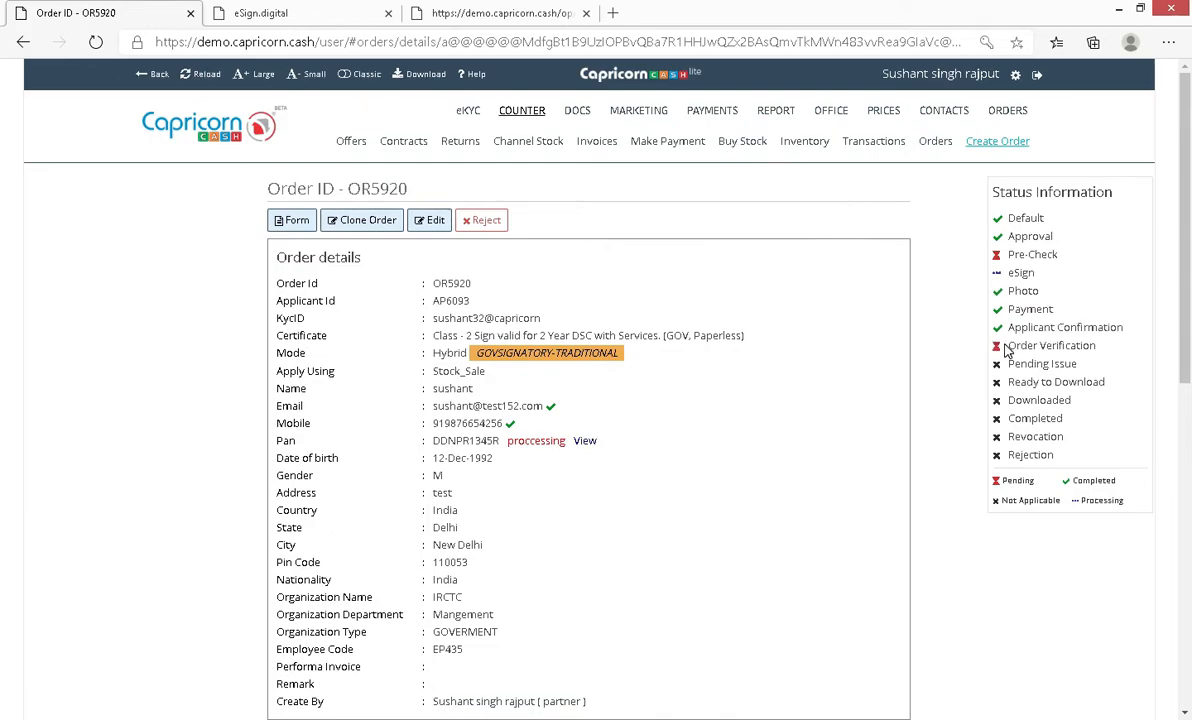
{"action": "left_click_drag", "start_coordinate": [1008, 347], "coordinate": [1106, 362]}
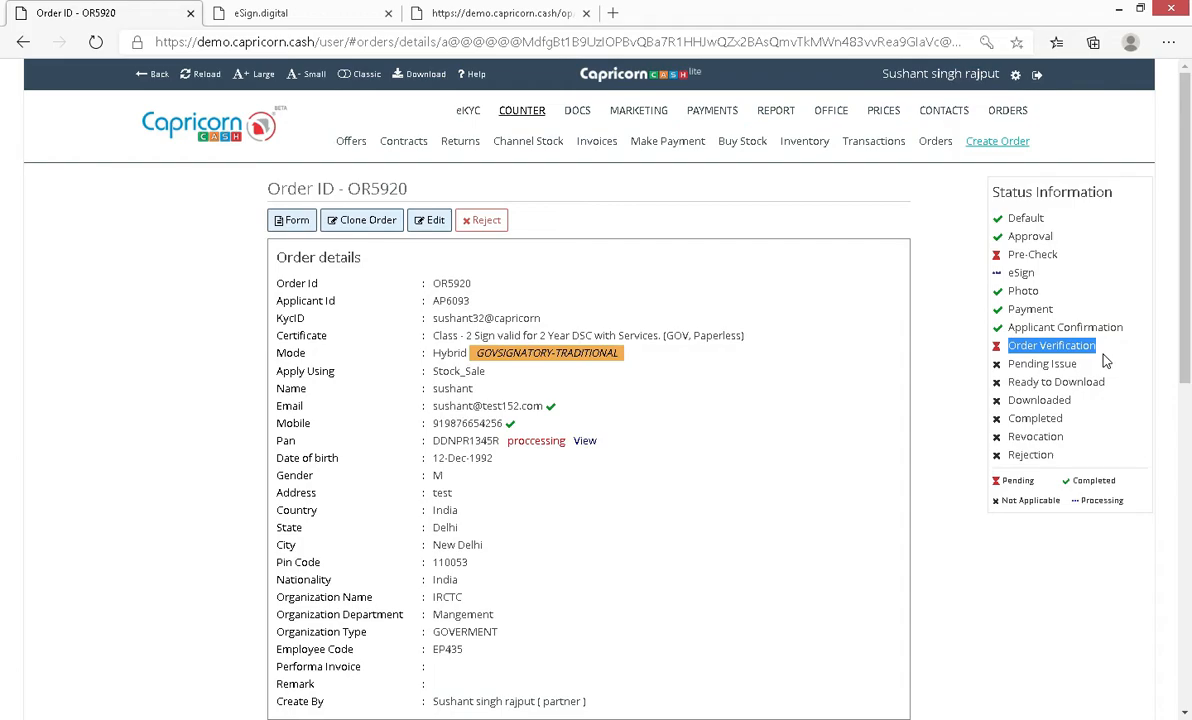
{"action": "left_click", "coordinate": [945, 349]}
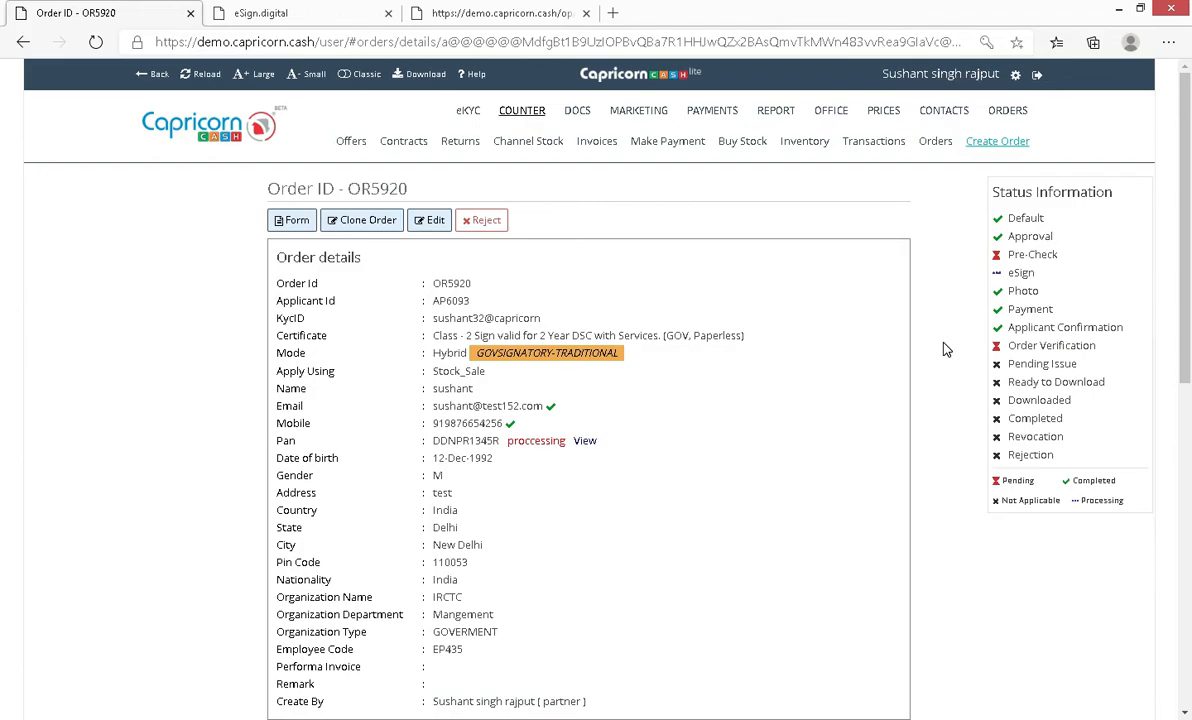
{"action": "left_click", "coordinate": [982, 145]}
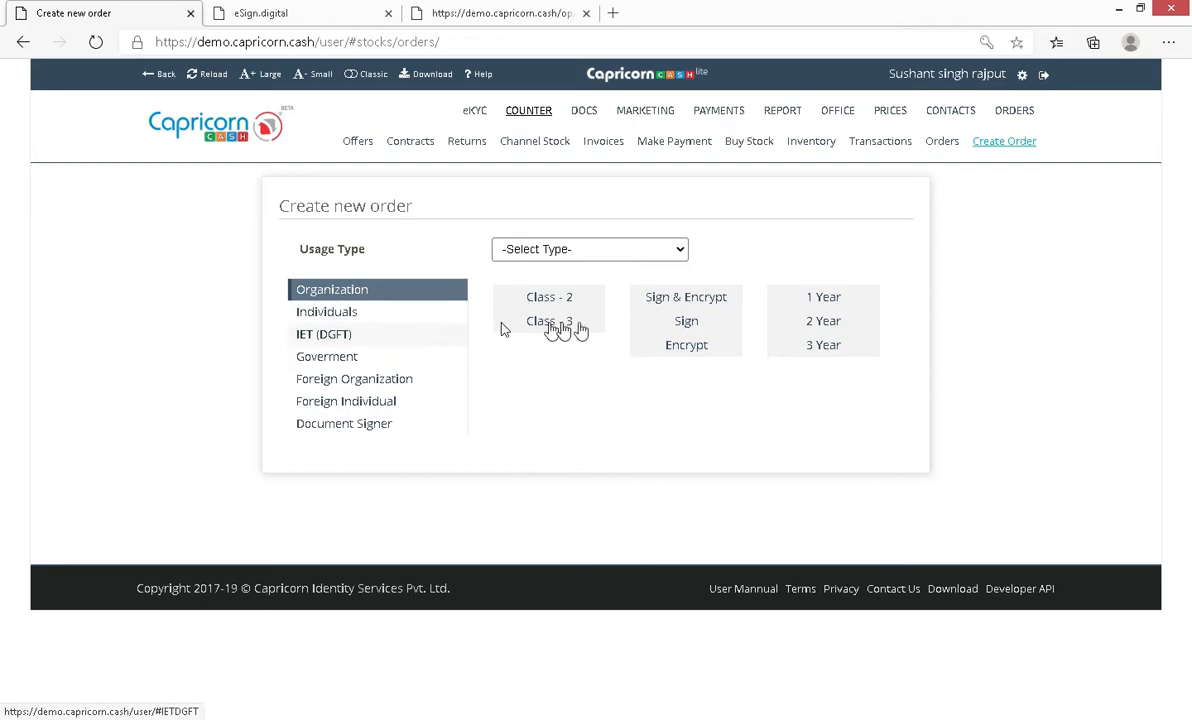
Step: Keep Organization, set Class - 2, Sign, 2 Year, and pick the ORG Paperless product
{"action": "left_click", "coordinate": [569, 324]}
{"action": "left_click", "coordinate": [567, 299]}
{"action": "left_click", "coordinate": [720, 340]}
{"action": "left_click", "coordinate": [713, 322]}
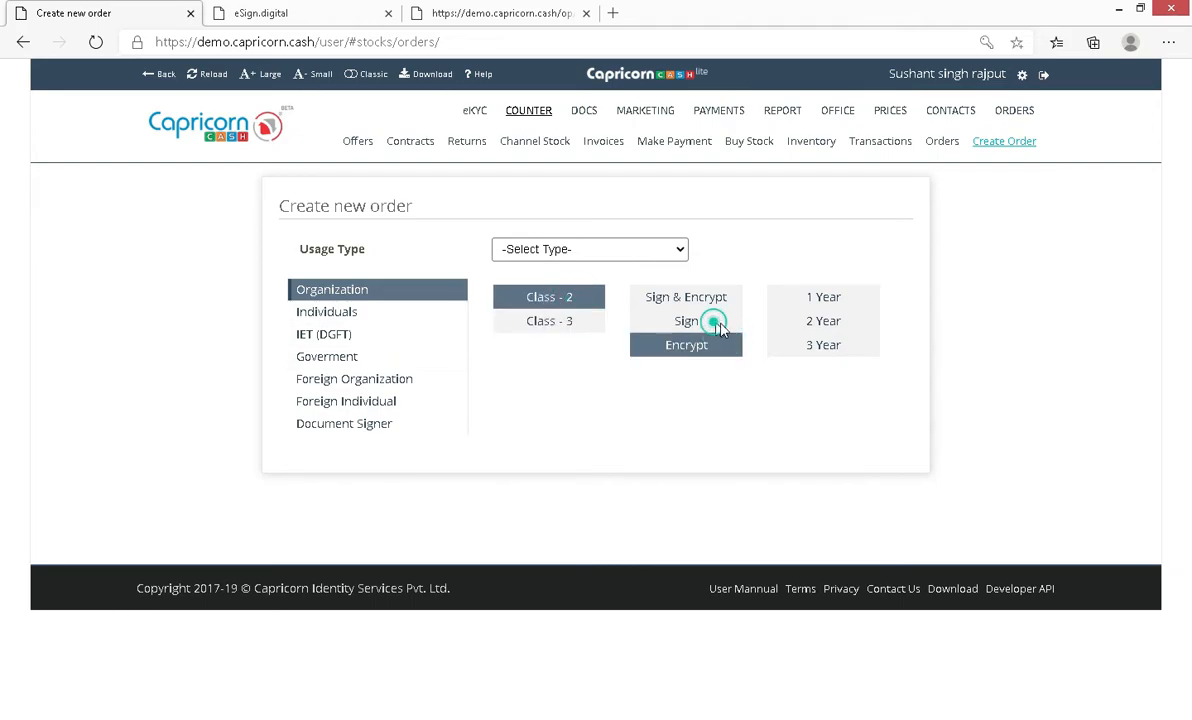
{"action": "left_click", "coordinate": [835, 325]}
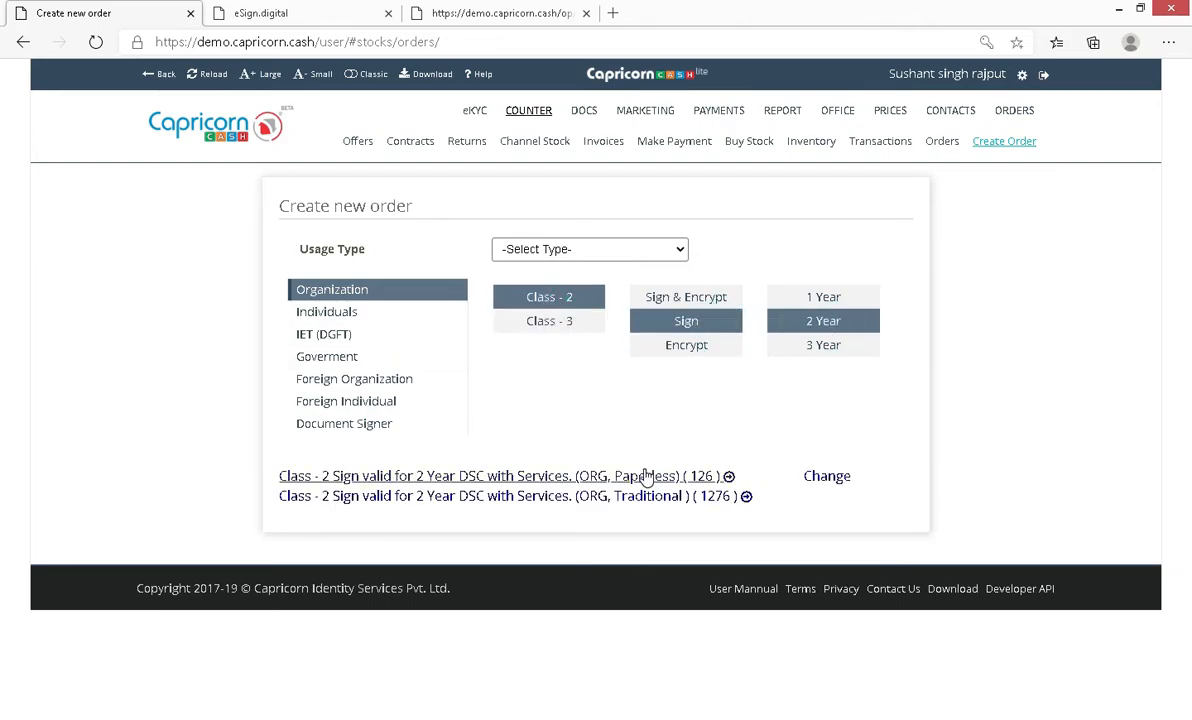
{"action": "left_click", "coordinate": [584, 476]}
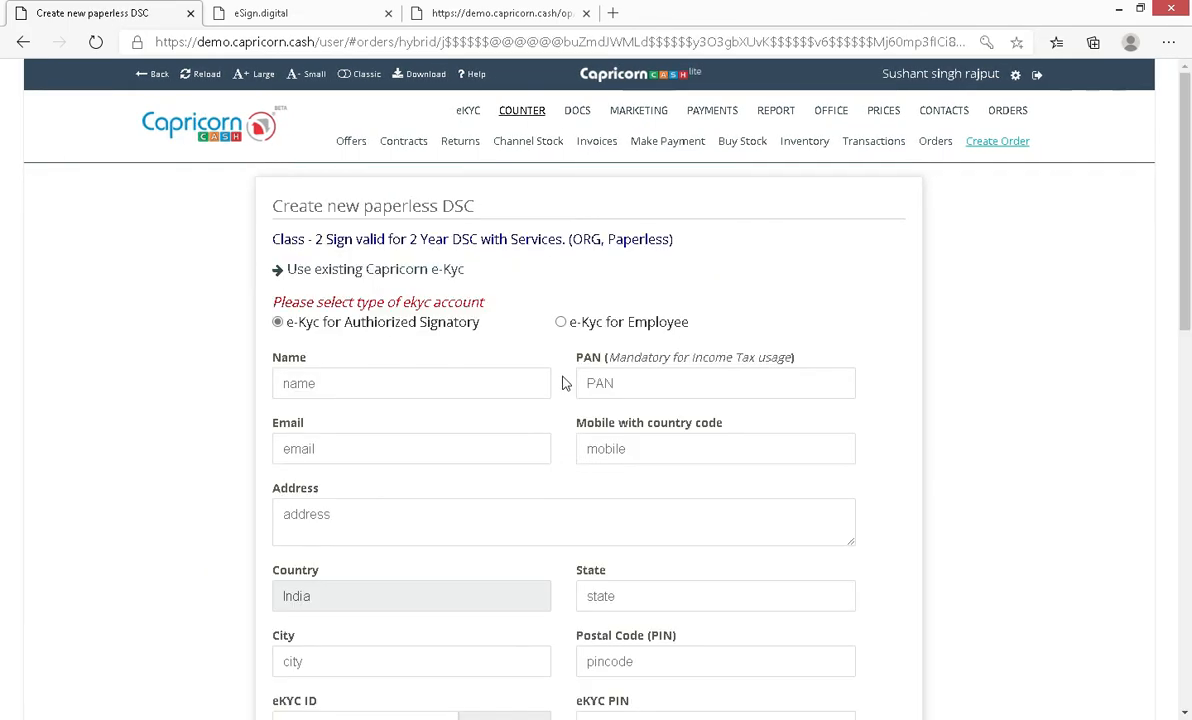
Step: Select e-Kyc for Employee and fill the authorised signatory's KYC ID from the autofill suggestion
{"action": "left_click", "coordinate": [562, 325]}
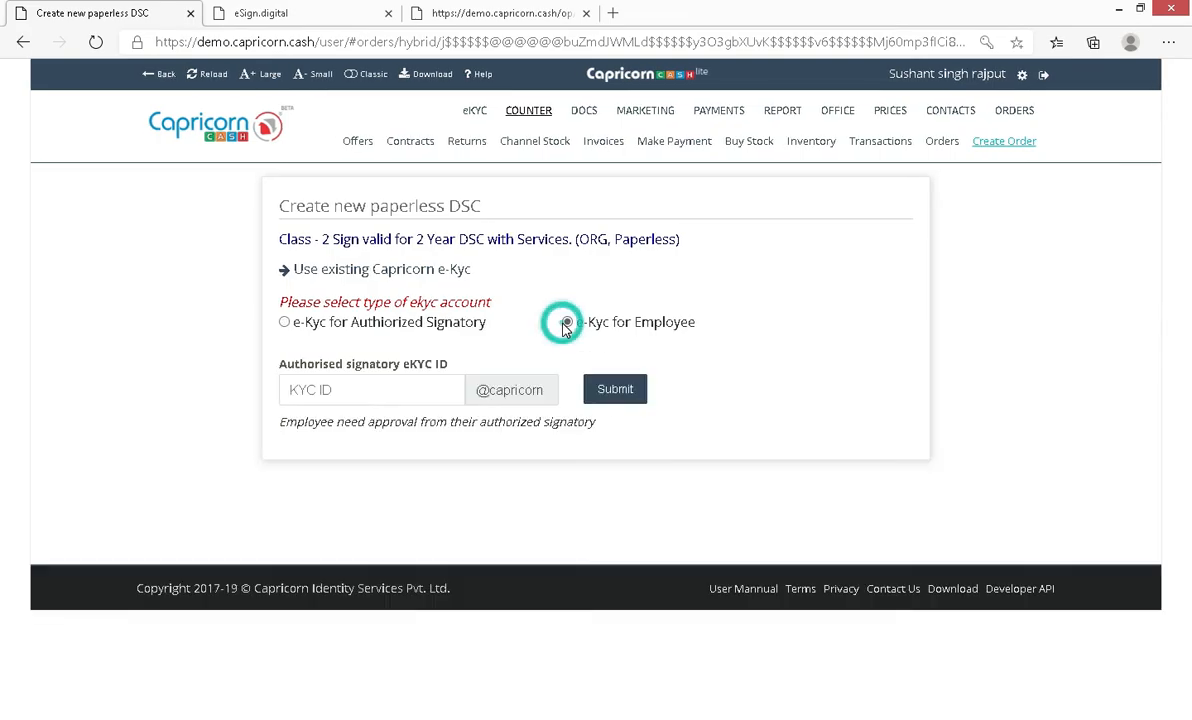
{"action": "left_click", "coordinate": [324, 397]}
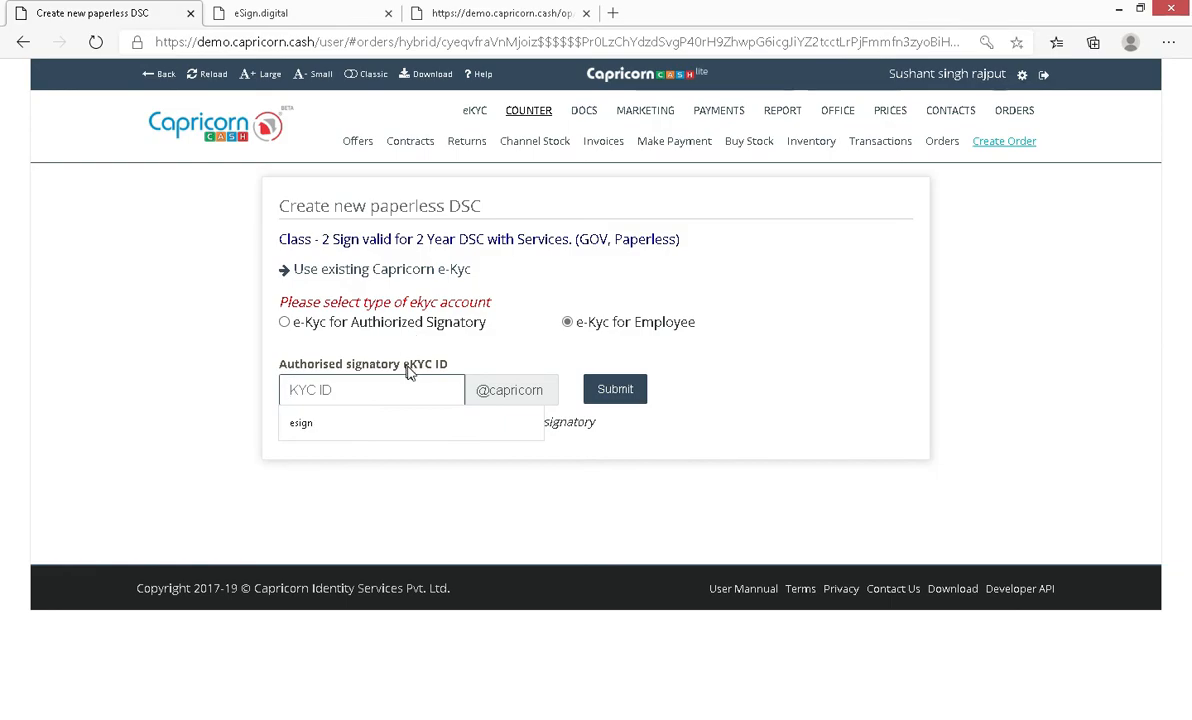
{"action": "left_click", "coordinate": [406, 421]}
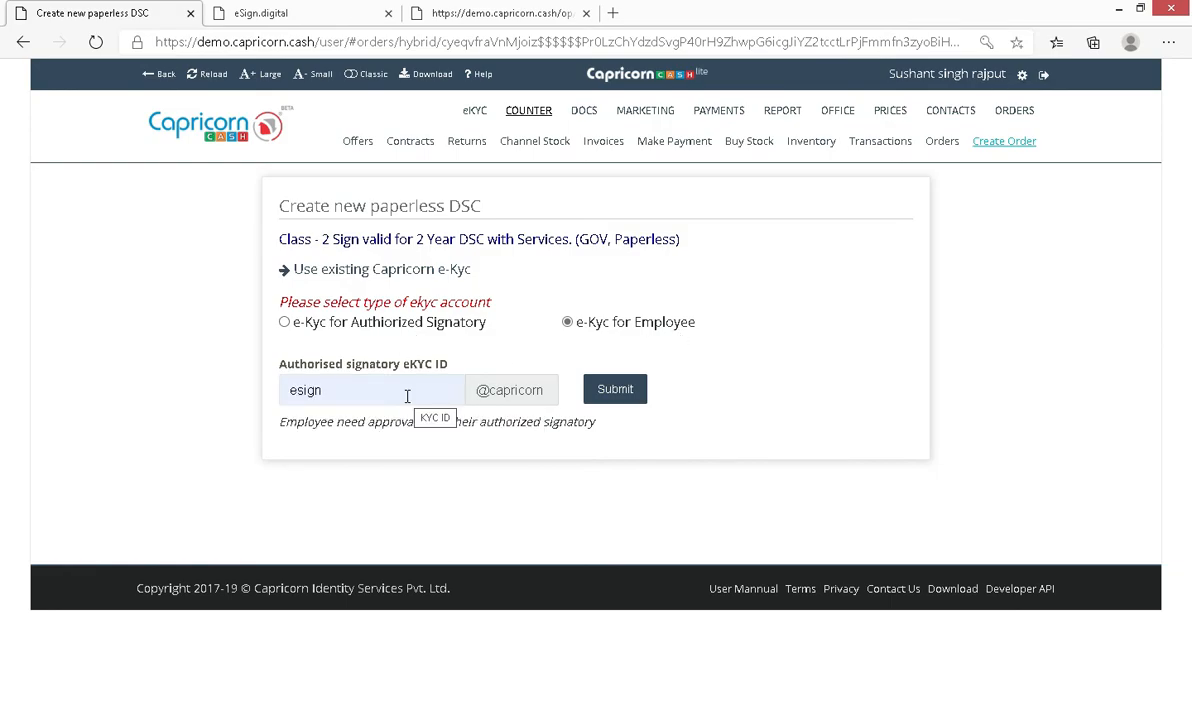